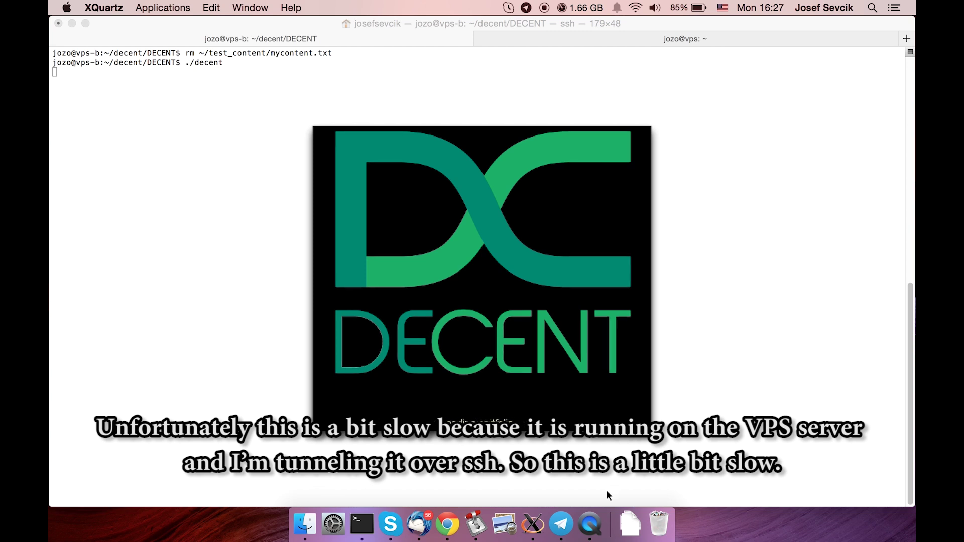
Step: Dismiss the dock menu and bring the Terminal, then the Decent Portfolio window, to the front
{"action": "right_click", "coordinate": [588, 523]}
{"action": "left_click", "coordinate": [498, 474]}
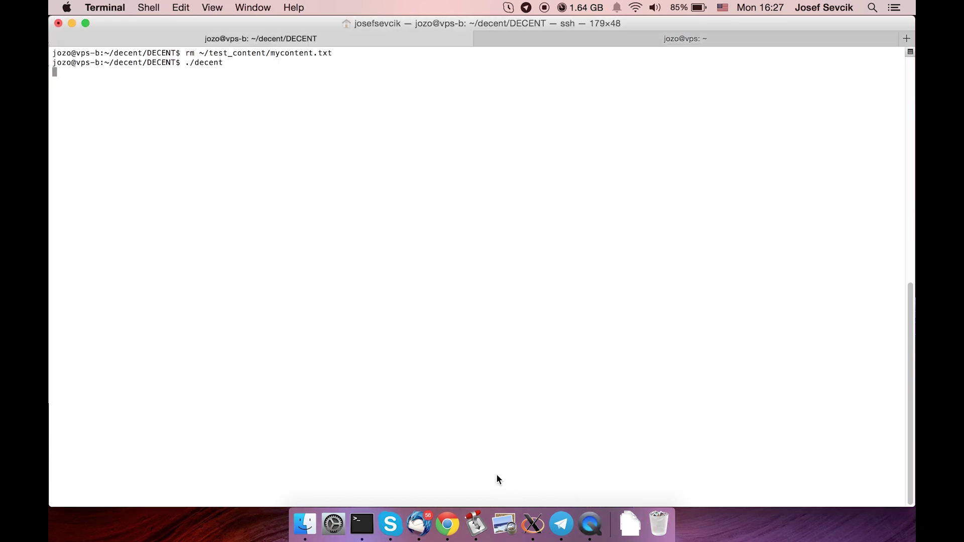
{"action": "left_click", "coordinate": [533, 523]}
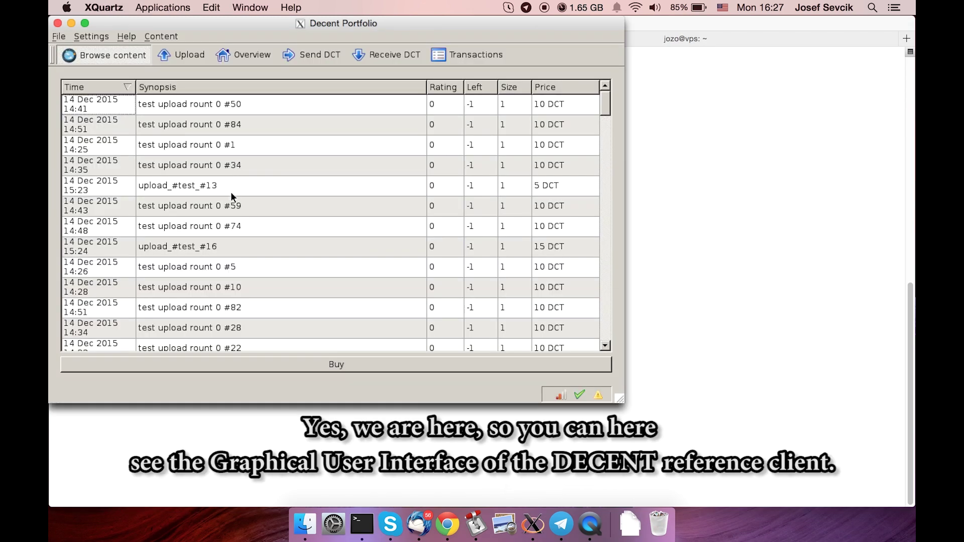
Step: Move the Decent Portfolio window right and down to reveal the Terminal, then return to it
{"action": "left_click_drag", "start_coordinate": [318, 28], "coordinate": [415, 80]}
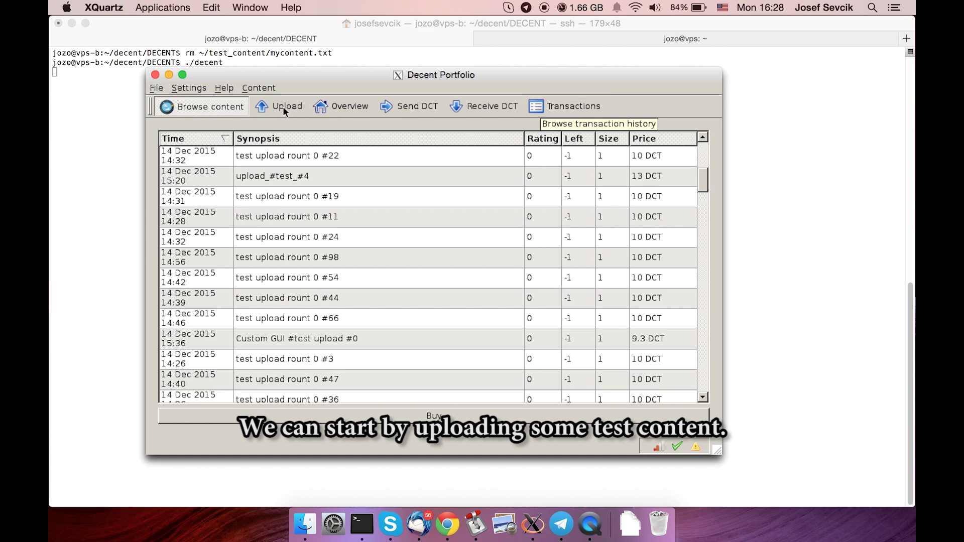
{"action": "left_click", "coordinate": [311, 53]}
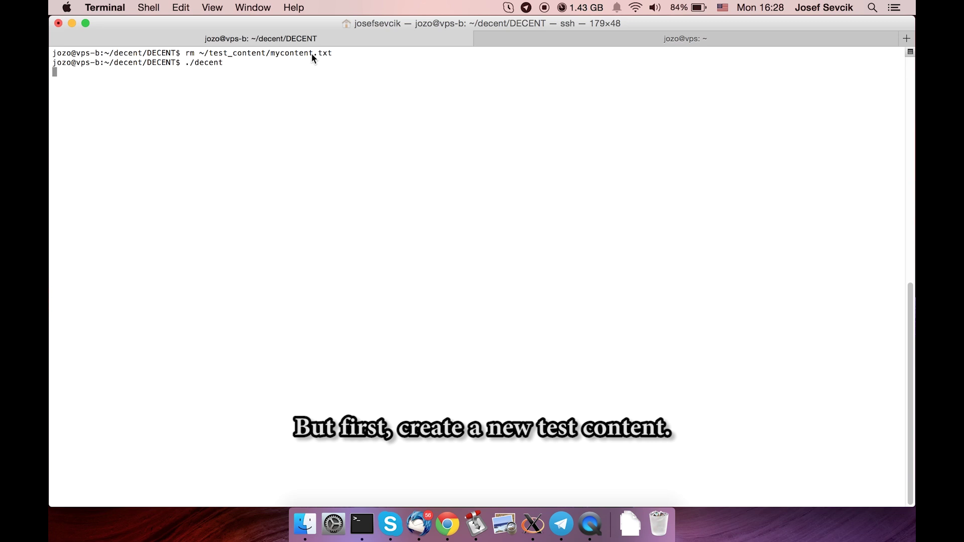
Step: Suspend the running decent client and resume it as a background job with bg
{"action": "key", "text": "ctrl+z"}
{"action": "type", "text": "bg"}
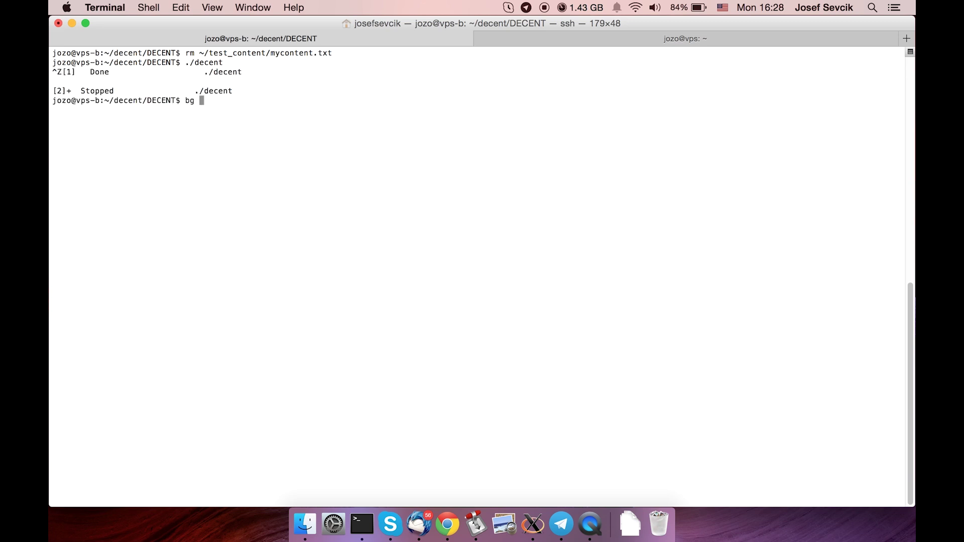
{"action": "key", "text": "Return"}
Step: Enter the vi command for ~/test_content/video_demo.txt, using Tab completion for the folder
{"action": "type", "text": "vi "}
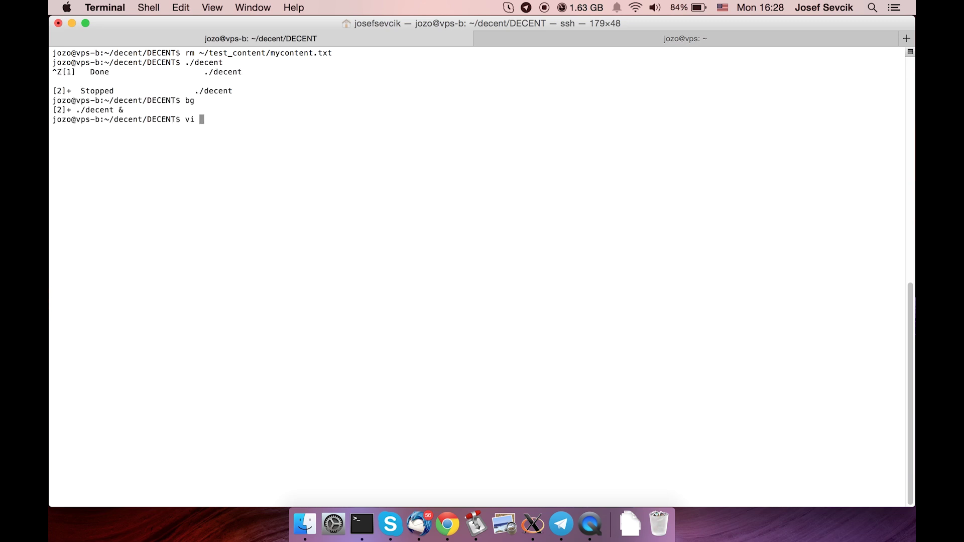
{"action": "type", "text": "~/tes"}
{"action": "key", "text": "Tab"}
{"action": "type", "text": "video_dem"}
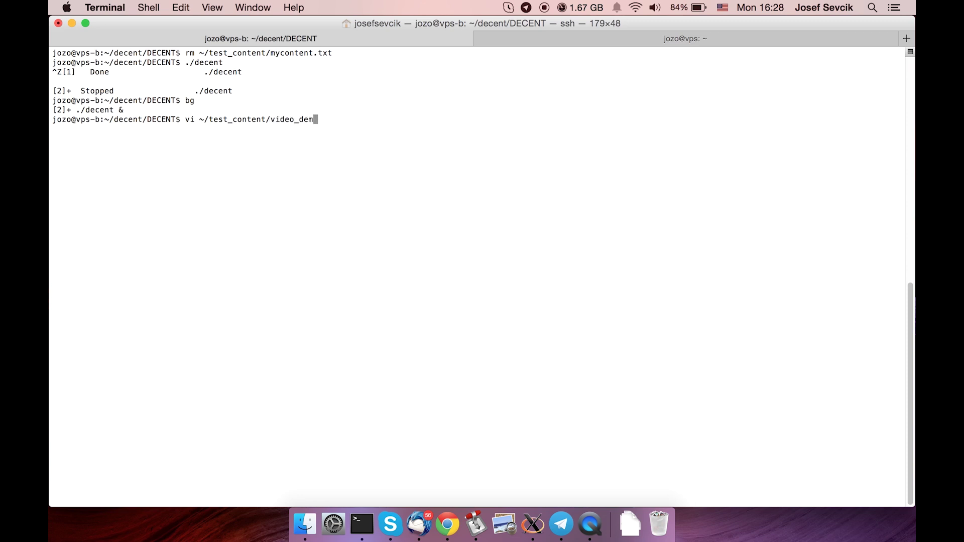
{"action": "type", "text": "o.txt"}
Step: Write 'This is a test content for the video demo. Please share :)' into video_demo.txt and save with :wq
{"action": "key", "text": "Return"}
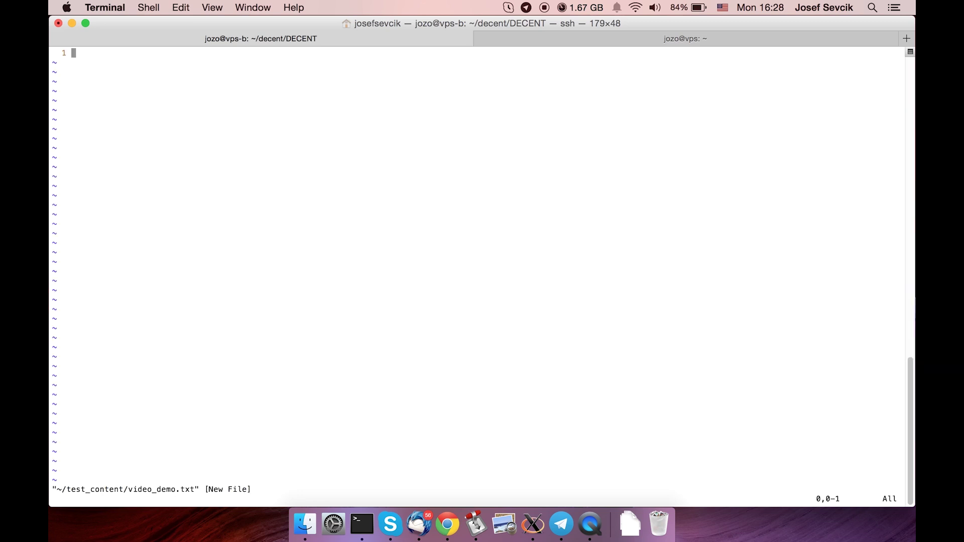
{"action": "type", "text": "iThis "}
{"action": "type", "text": "is a "}
{"action": "type", "text": "test co"}
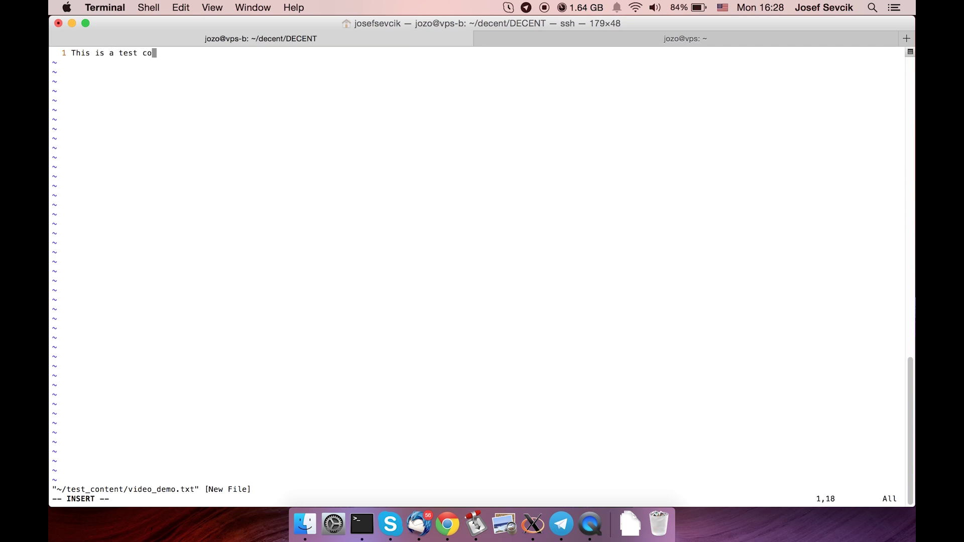
{"action": "type", "text": "ntent for the video demo"}
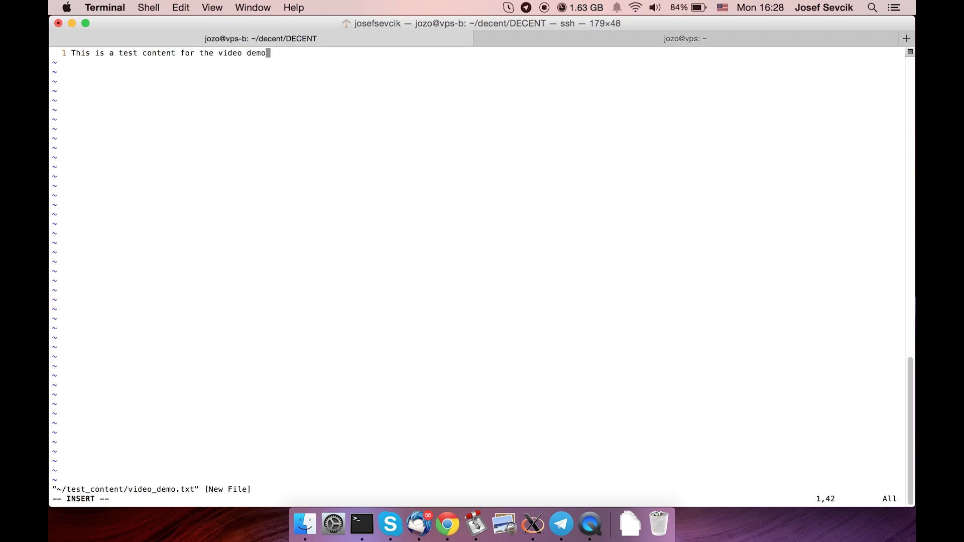
{"action": "type", "text": ". Please share :)"}
{"action": "key", "text": "Return"}
{"action": "key", "text": "Escape"}
{"action": "type", "text": ":"}
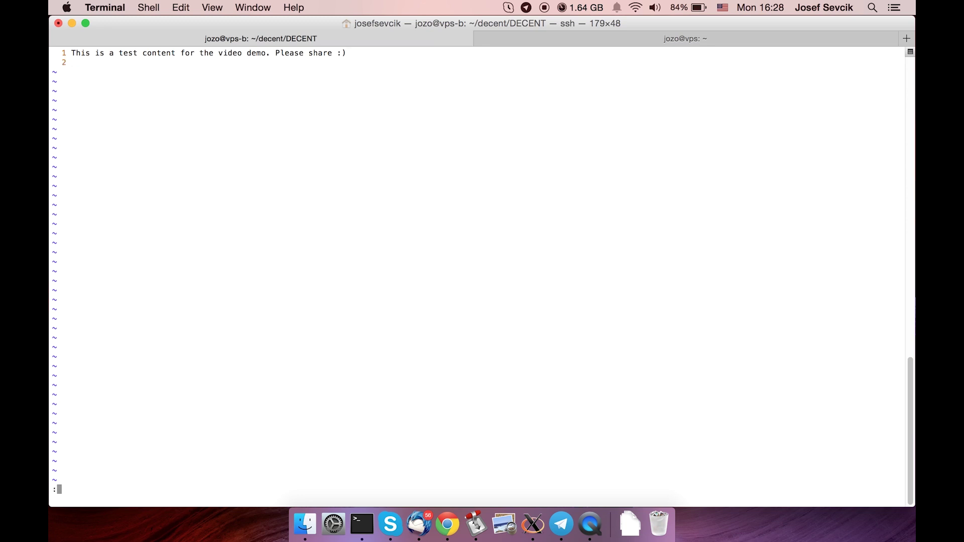
{"action": "type", "text": "wq"}
{"action": "key", "text": "Return"}
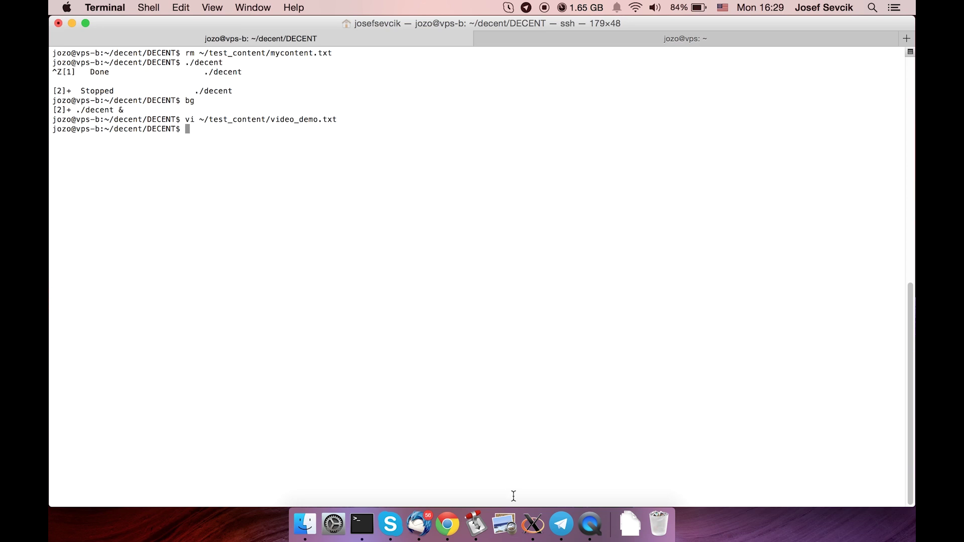
Step: Bring Decent Portfolio back to the front and open its Upload form
{"action": "left_click", "coordinate": [532, 524]}
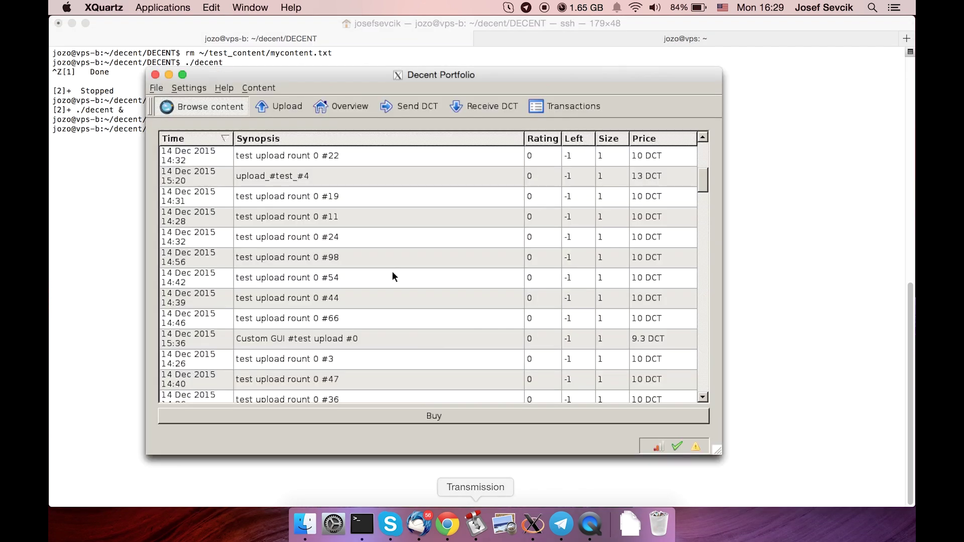
{"action": "left_click", "coordinate": [282, 106]}
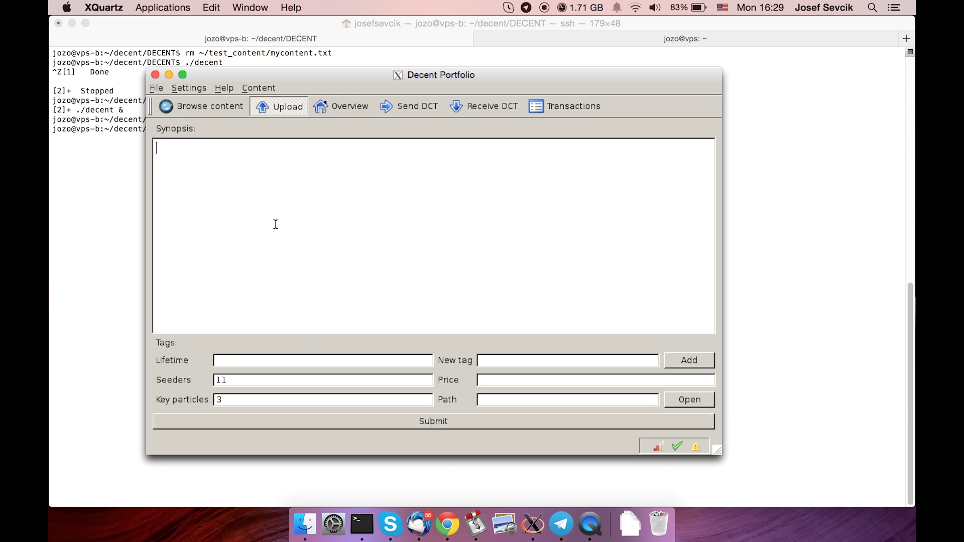
Step: Enter the synopsis '#demo content for video demo'
{"action": "type", "text": "#"}
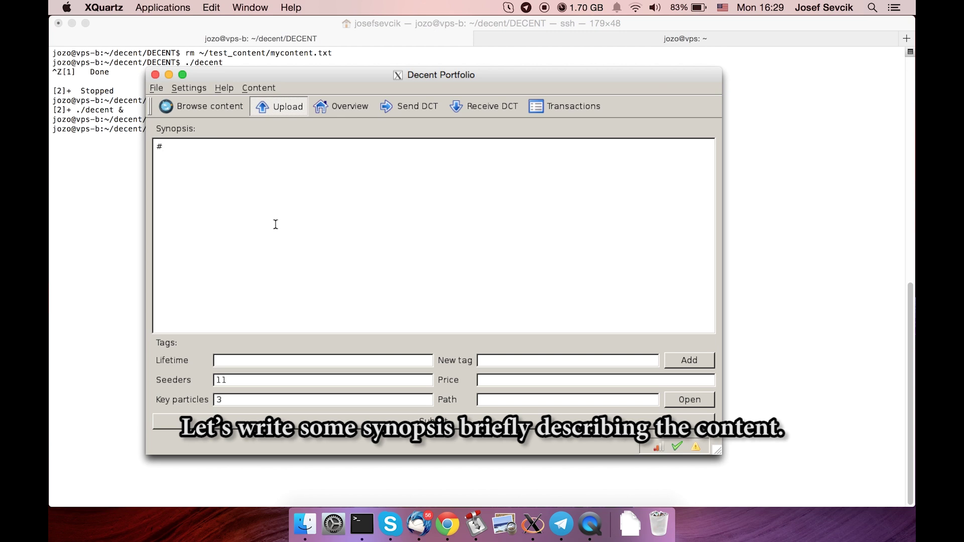
{"action": "type", "text": "d"}
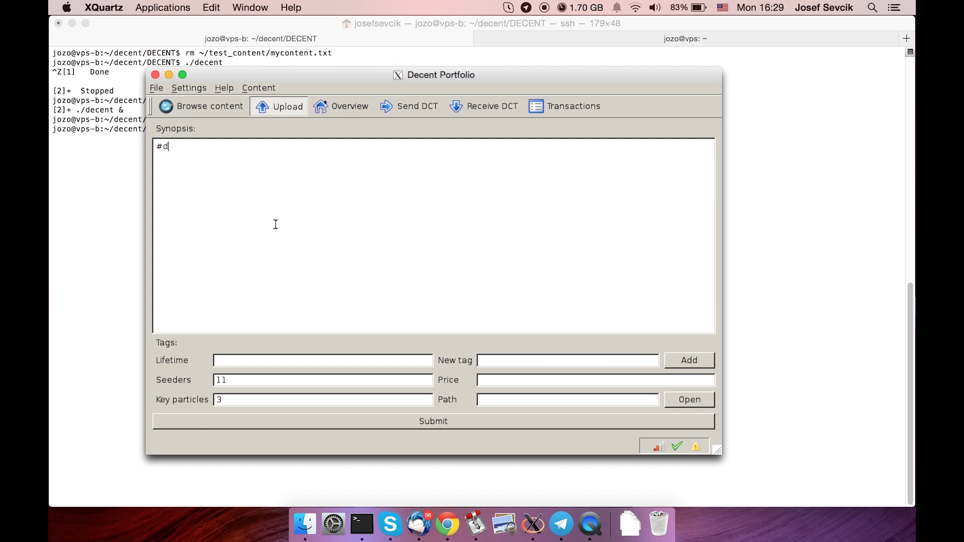
{"action": "type", "text": "emo content for video "}
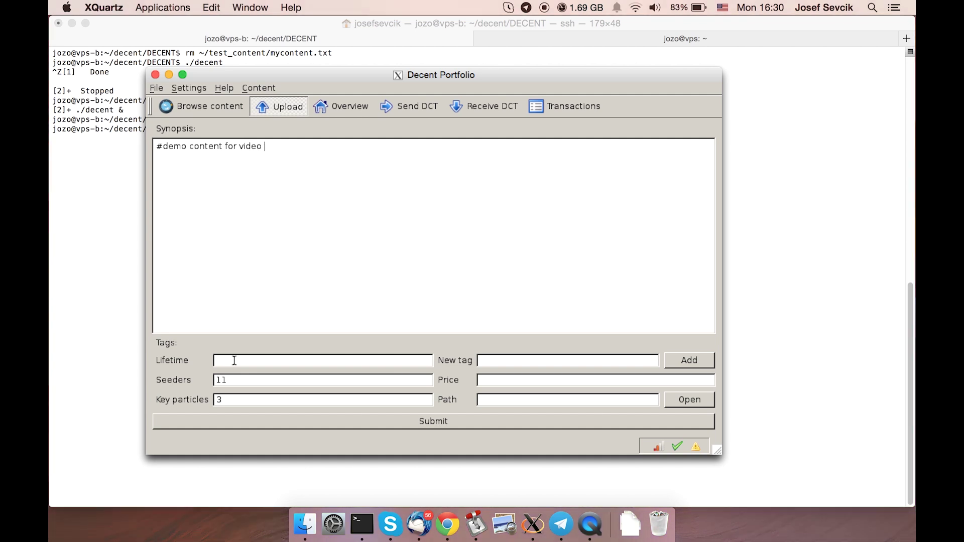
{"action": "type", "text": "demo"}
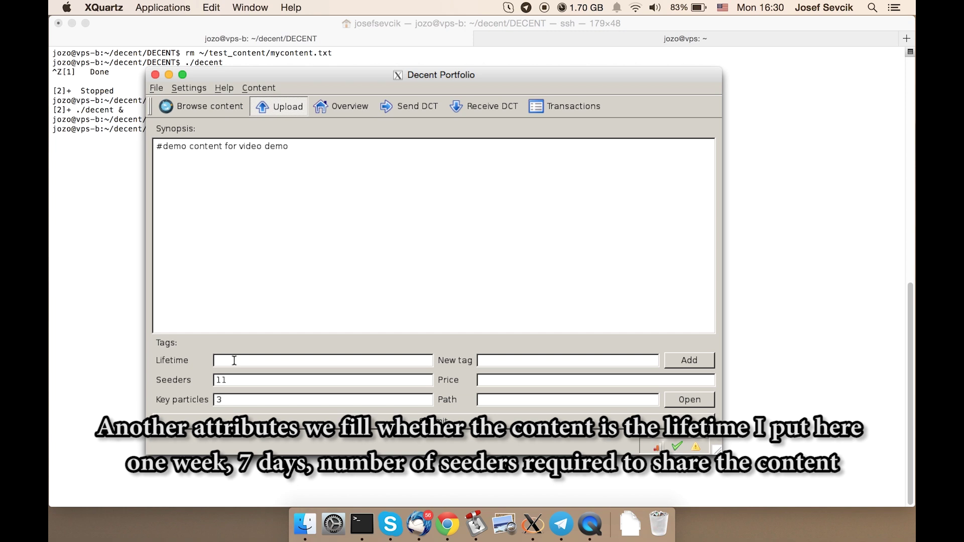
Step: Set Lifetime to 7, Seeders to 5 in place of 11, and Price to 12
{"action": "left_click", "coordinate": [234, 361]}
{"action": "type", "text": "7"}
{"action": "left_click", "coordinate": [234, 380]}
{"action": "key", "text": "BackSpace"}
{"action": "key", "text": "BackSpace"}
{"action": "type", "text": "5"}
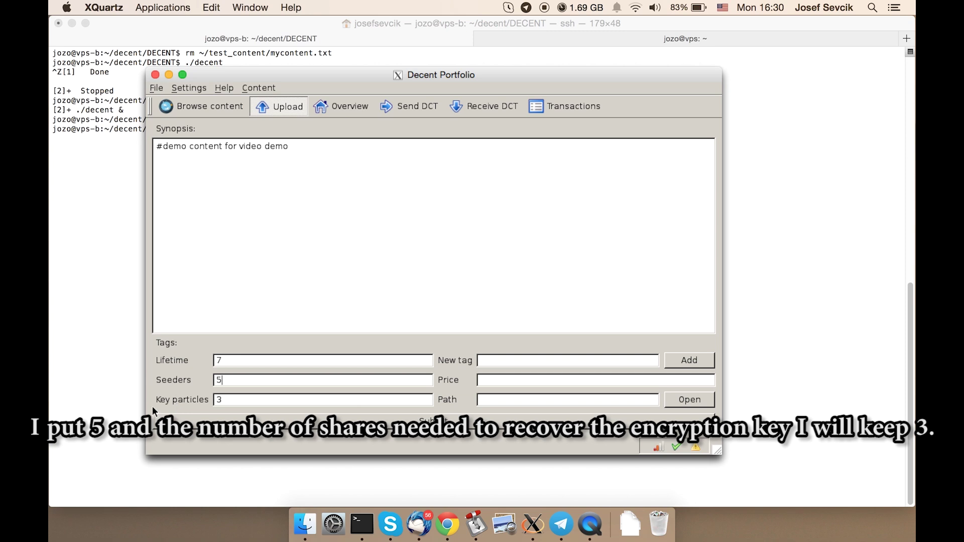
{"action": "left_click", "coordinate": [531, 358]}
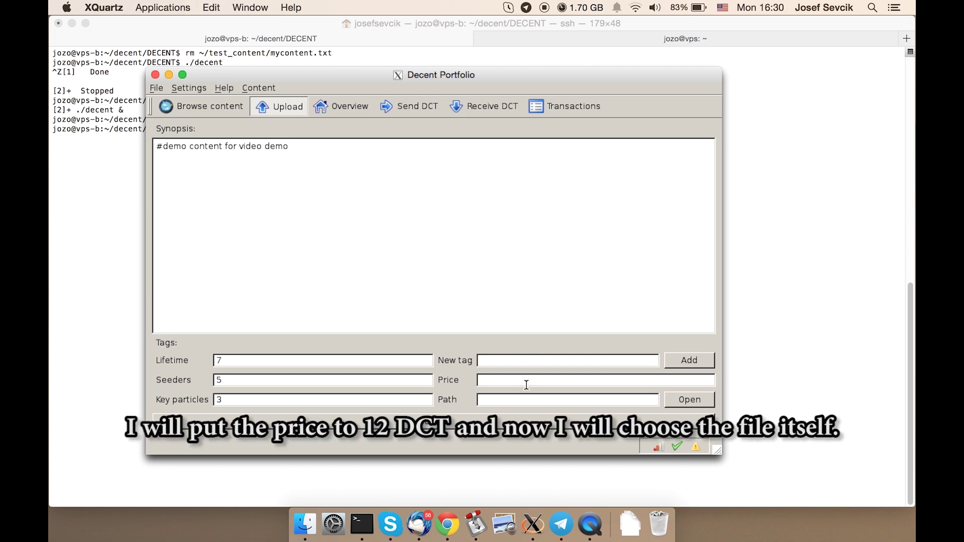
{"action": "left_click", "coordinate": [527, 380]}
{"action": "type", "text": "12"}
{"action": "left_click", "coordinate": [693, 401]}
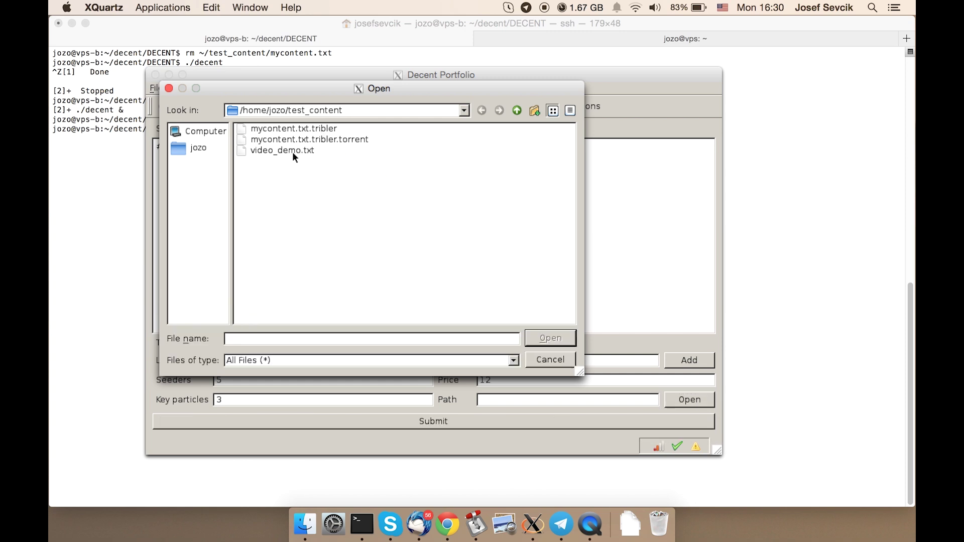
Step: Choose video_demo.txt from the test_content folder as the upload file
{"action": "left_click", "coordinate": [359, 201]}
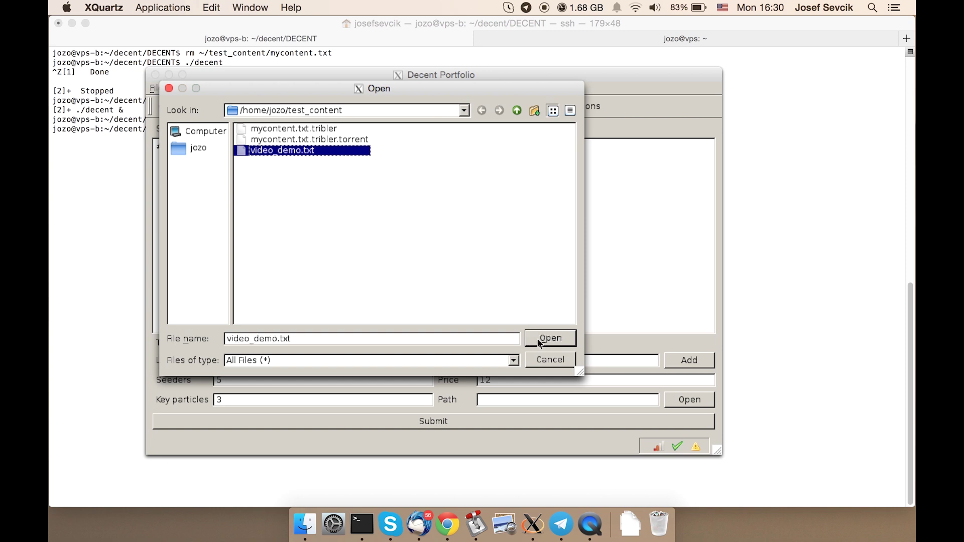
{"action": "left_click", "coordinate": [550, 339]}
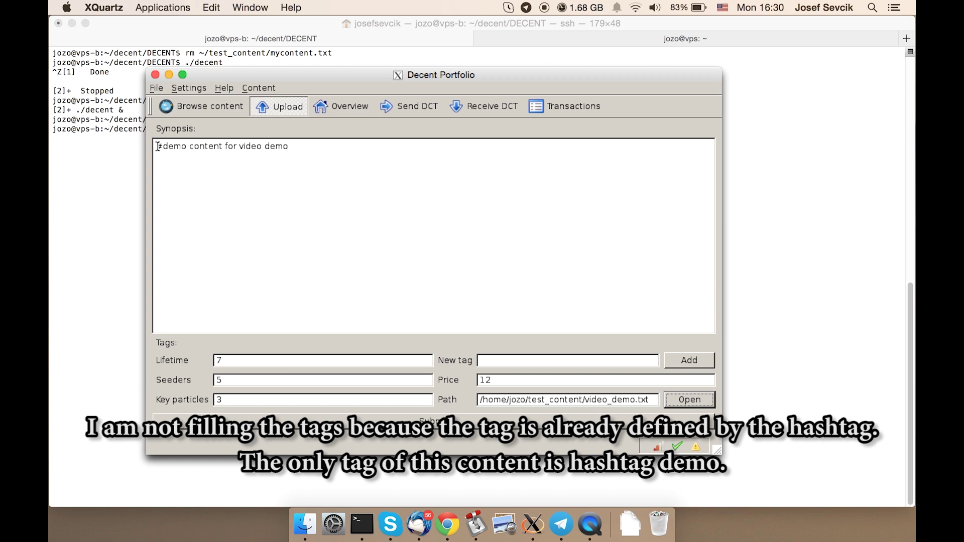
Step: Highlight #demo in the synopsis, submit the upload and accept its DCT cost with Yes
{"action": "left_click", "coordinate": [187, 147]}
{"action": "left_click_drag", "start_coordinate": [158, 148], "coordinate": [185, 156]}
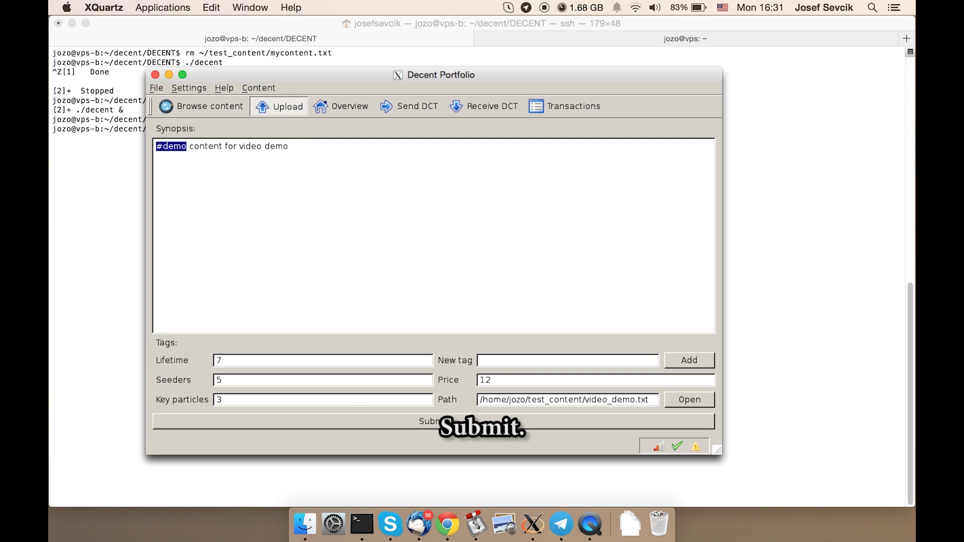
{"action": "left_click", "coordinate": [431, 425]}
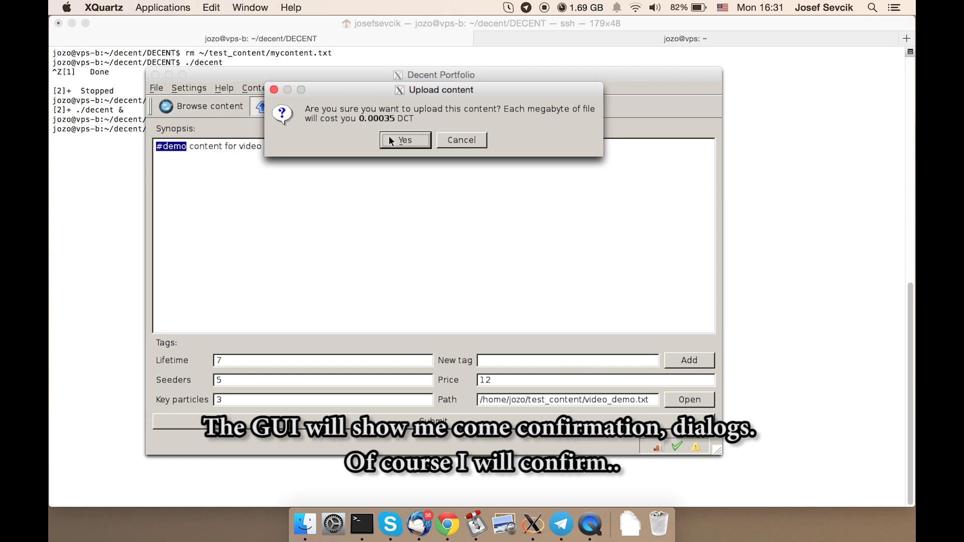
{"action": "left_click", "coordinate": [410, 141]}
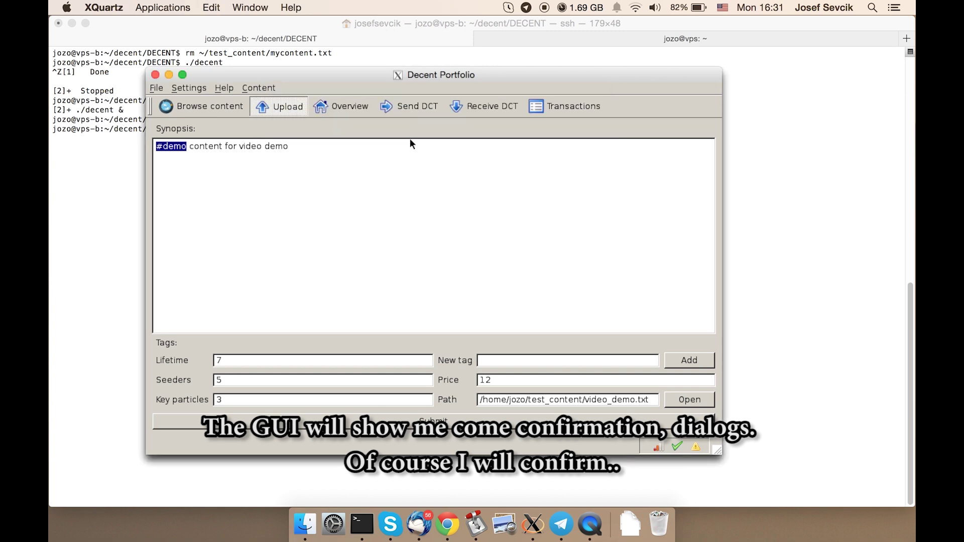